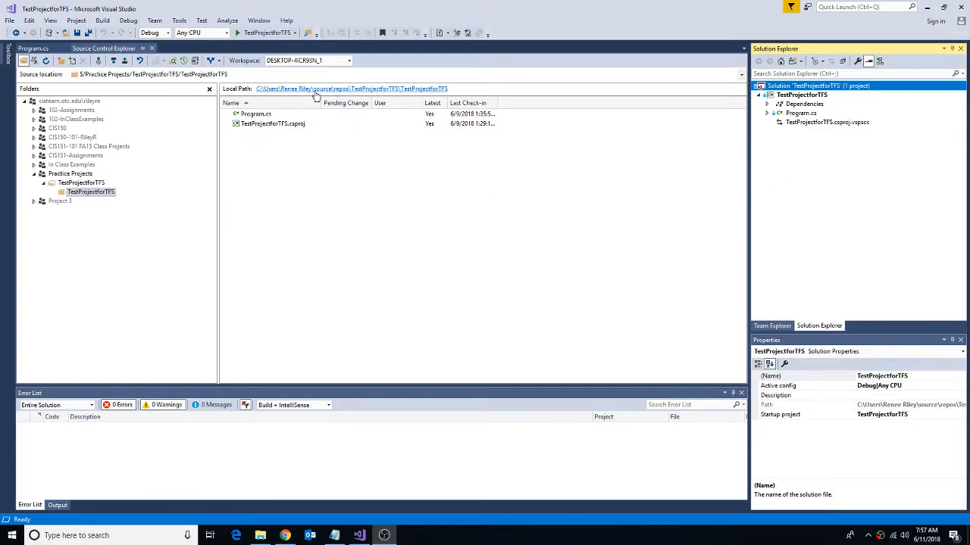
Step: Close the current solution and open WhileLoop.sln from the WhileLoop folder in repos
{"action": "left_click", "coordinate": [12, 20]}
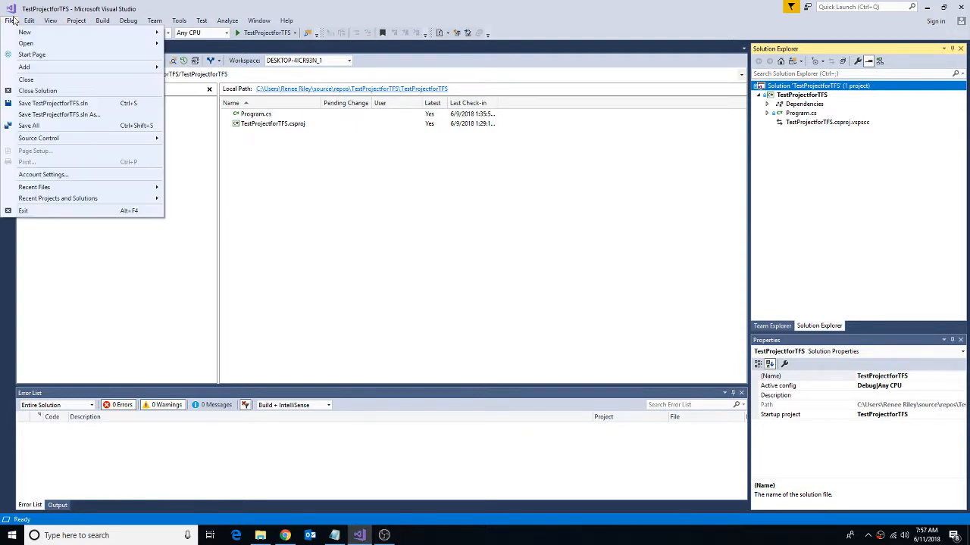
{"action": "left_click", "coordinate": [34, 90]}
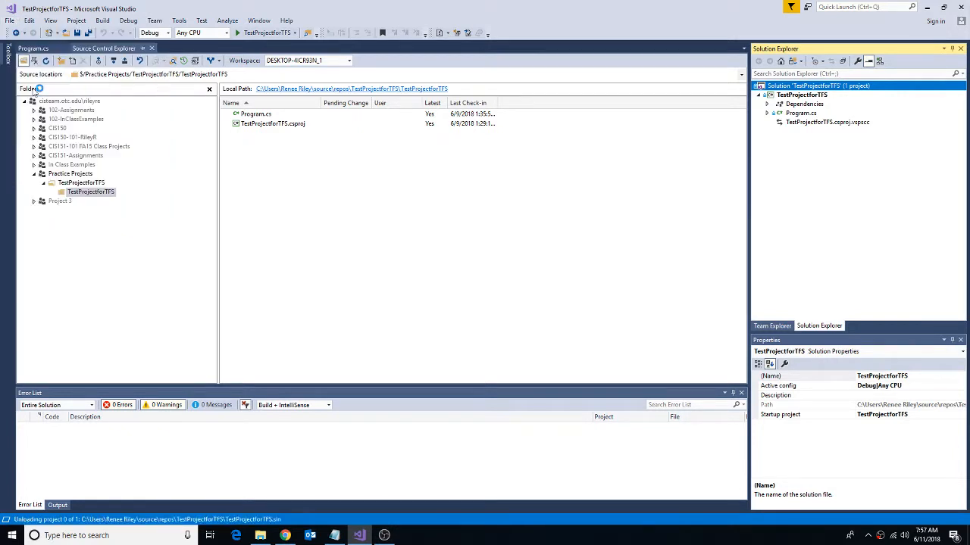
{"action": "left_click", "coordinate": [11, 21]}
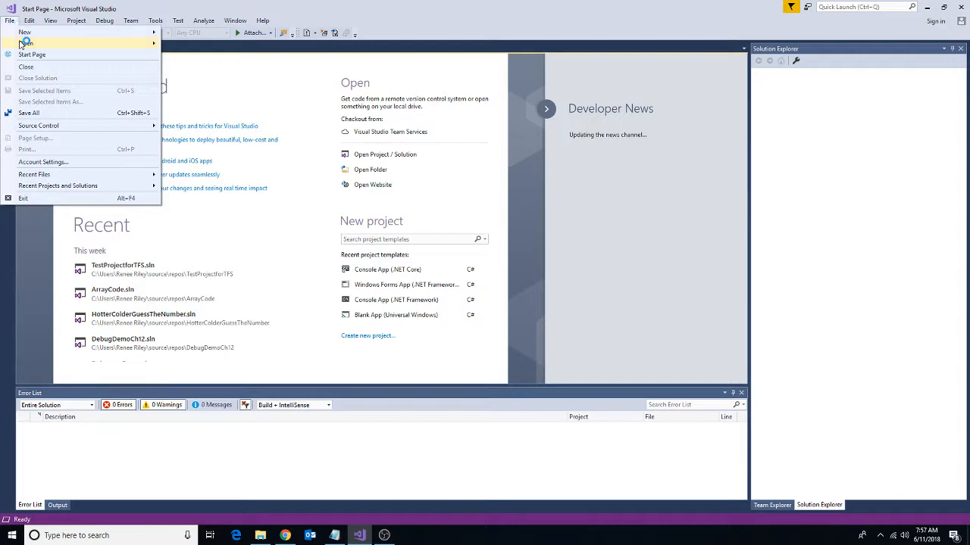
{"action": "mouse_move", "coordinate": [26, 44]}
{"action": "left_click", "coordinate": [209, 45]}
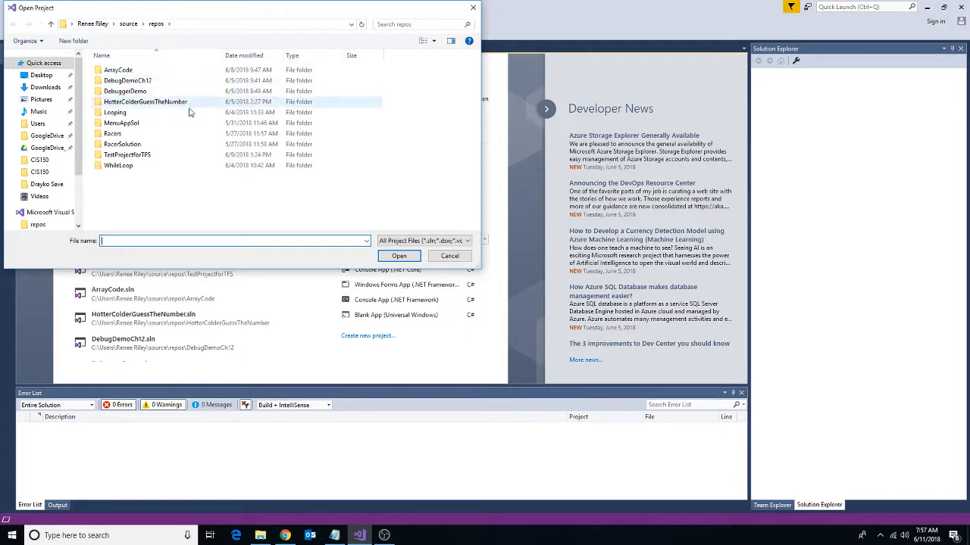
{"action": "double_click", "coordinate": [180, 165]}
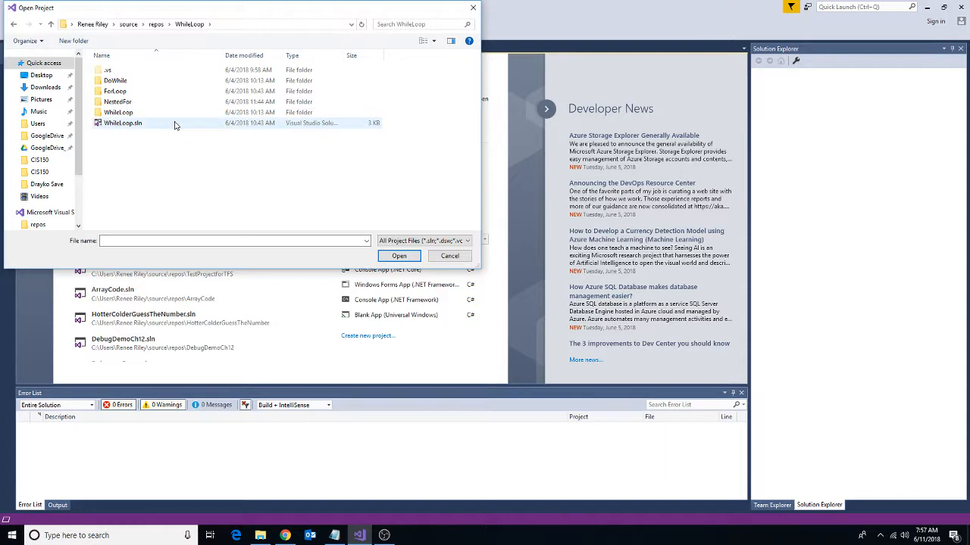
{"action": "left_click", "coordinate": [175, 125]}
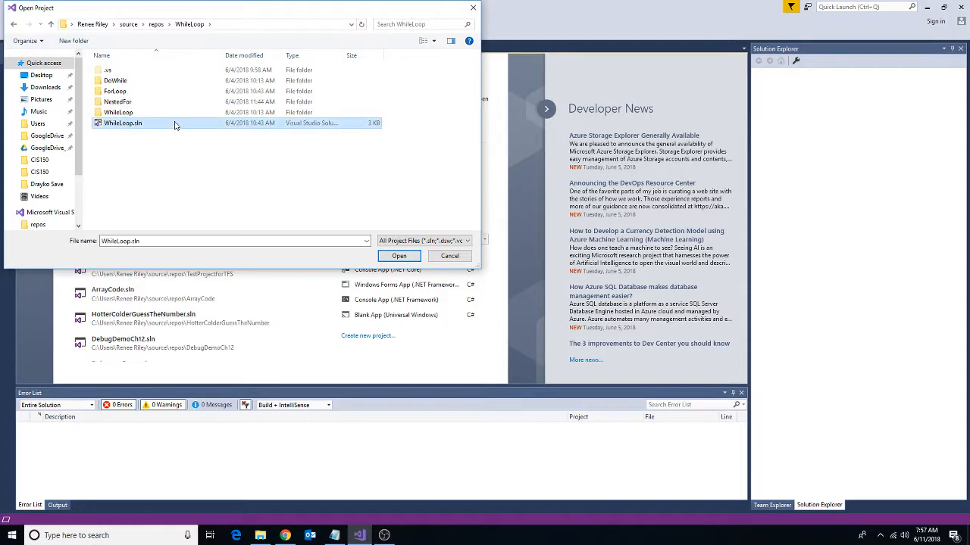
{"action": "left_click", "coordinate": [400, 256]}
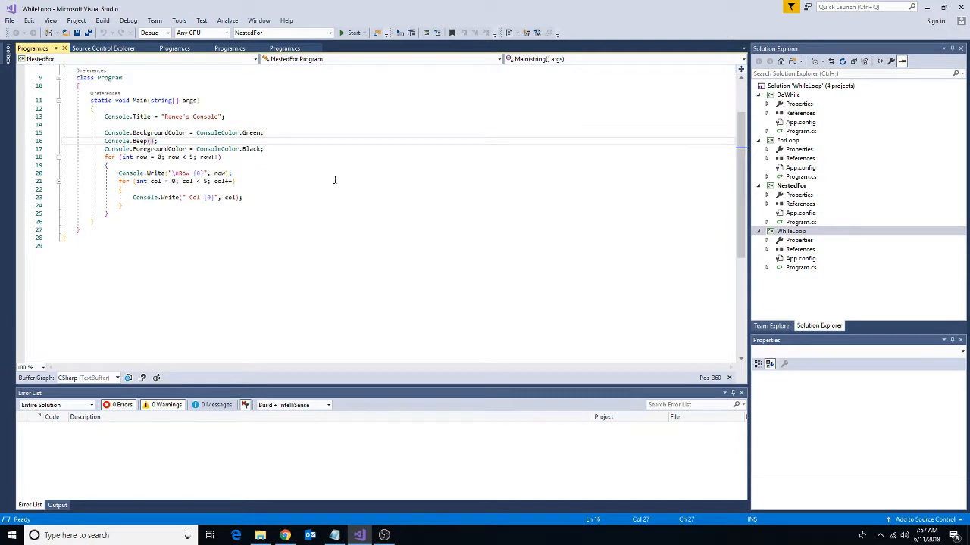
{"action": "right_click", "coordinate": [788, 232]}
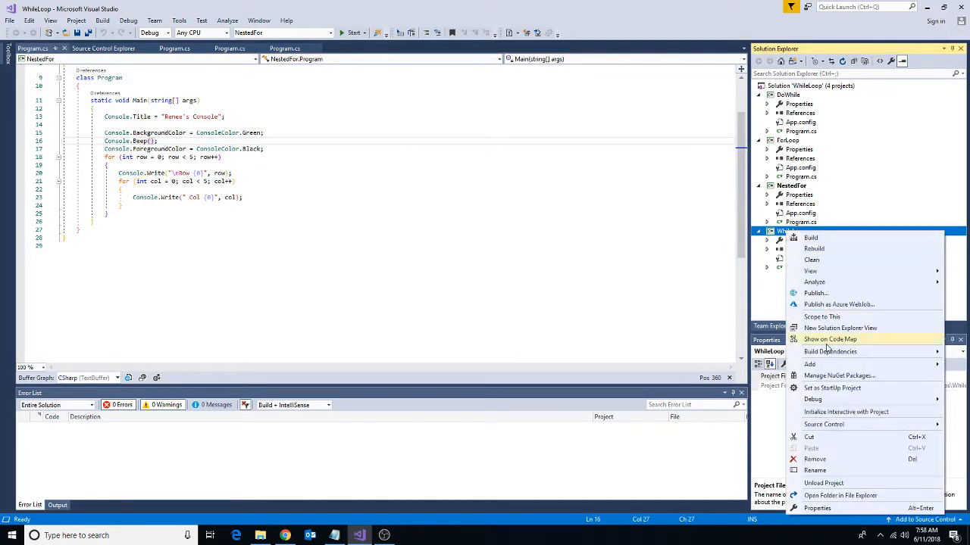
{"action": "mouse_move", "coordinate": [823, 425]}
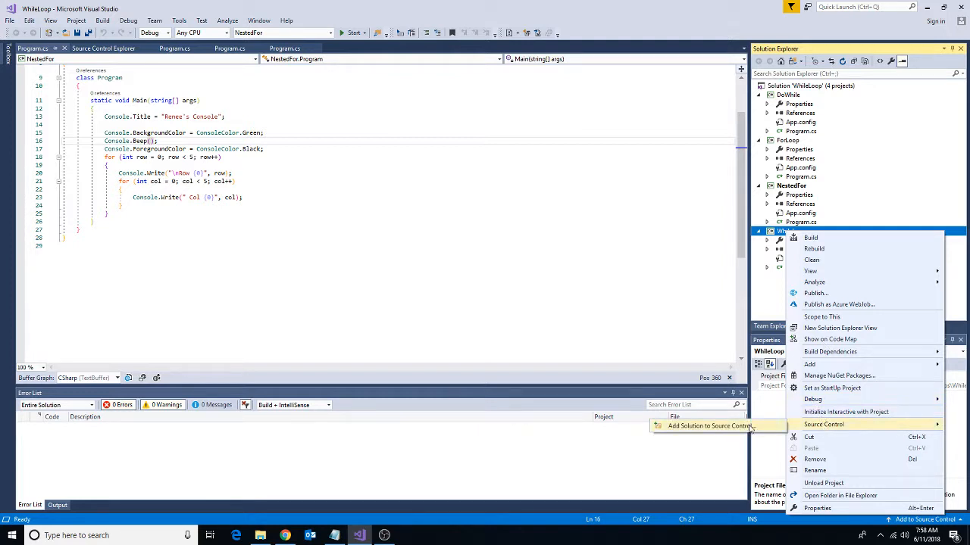
{"action": "left_click", "coordinate": [617, 231]}
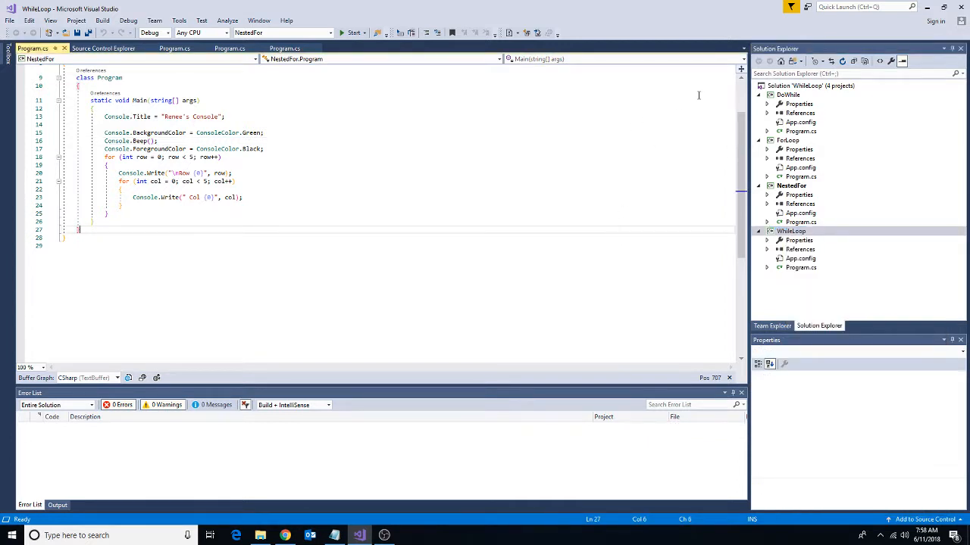
Step: Add the whole WhileLoop solution to source control under Practice Projects, with WhileLoop as the solution folder name
{"action": "left_click", "coordinate": [792, 87]}
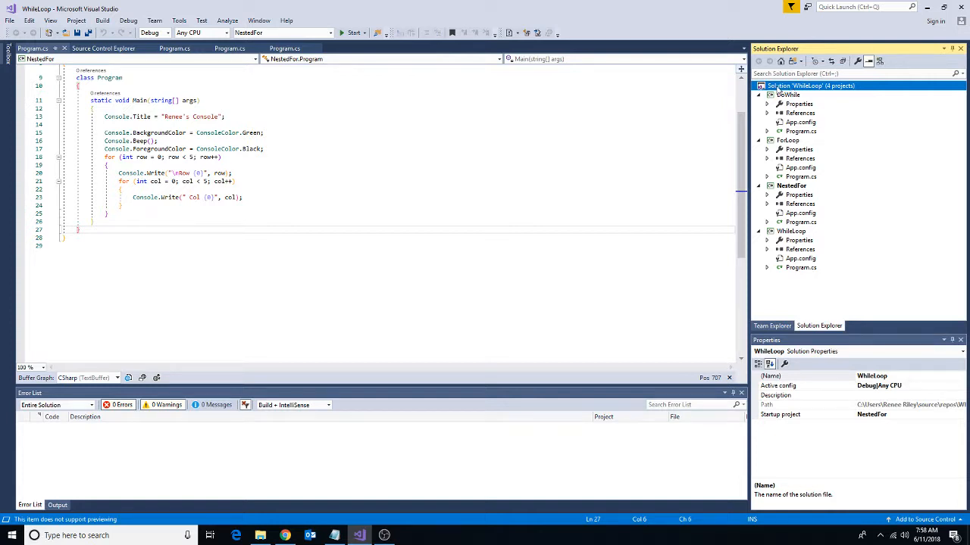
{"action": "right_click", "coordinate": [778, 88]}
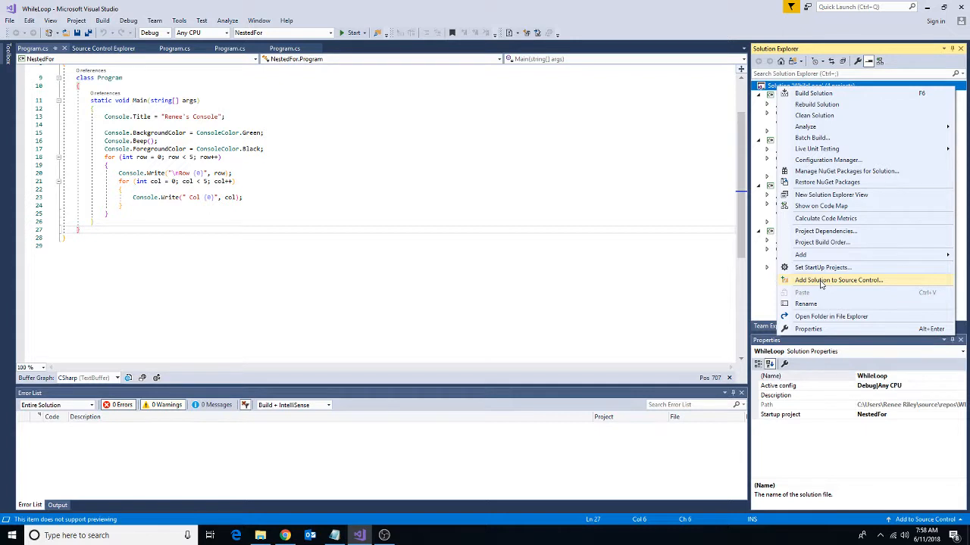
{"action": "mouse_move", "coordinate": [811, 258]}
{"action": "left_click", "coordinate": [826, 282]}
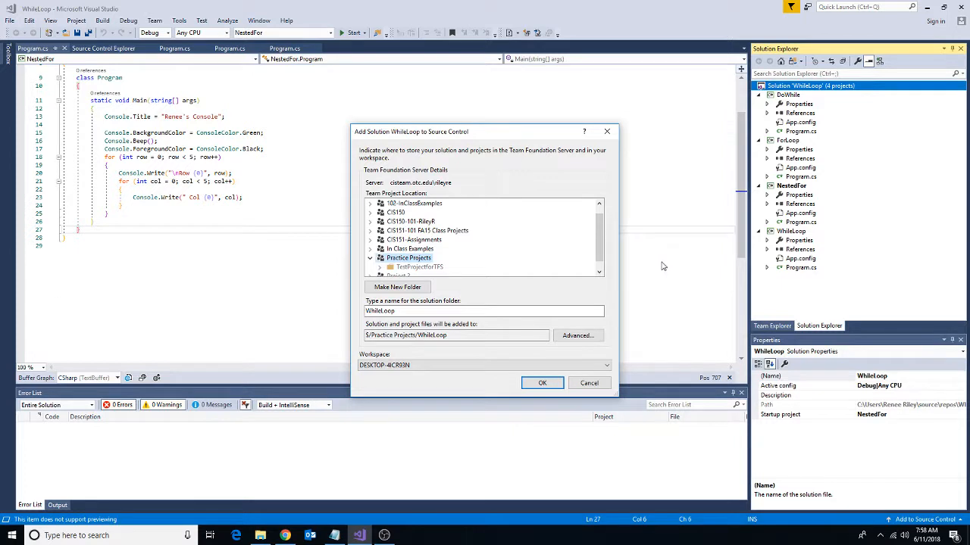
{"action": "left_click", "coordinate": [599, 274]}
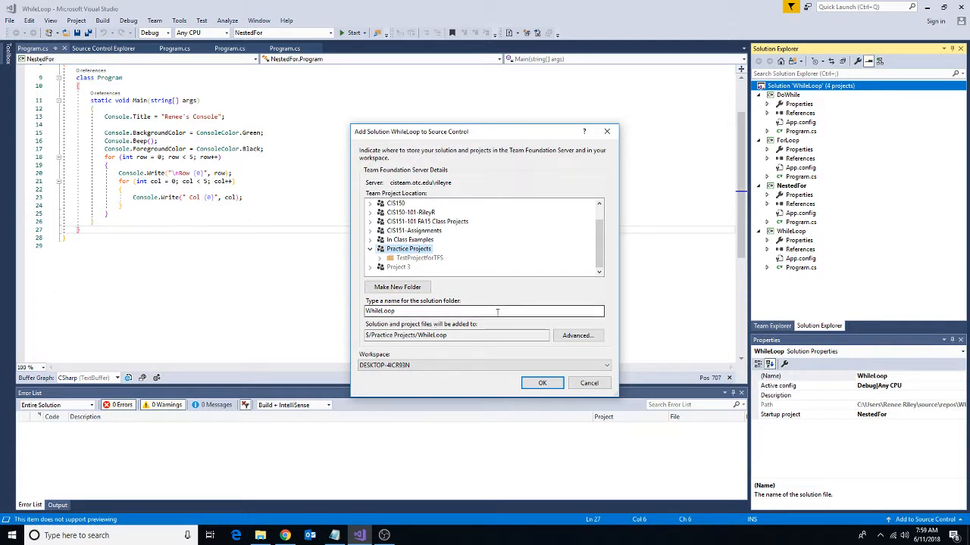
{"action": "left_click", "coordinate": [541, 383]}
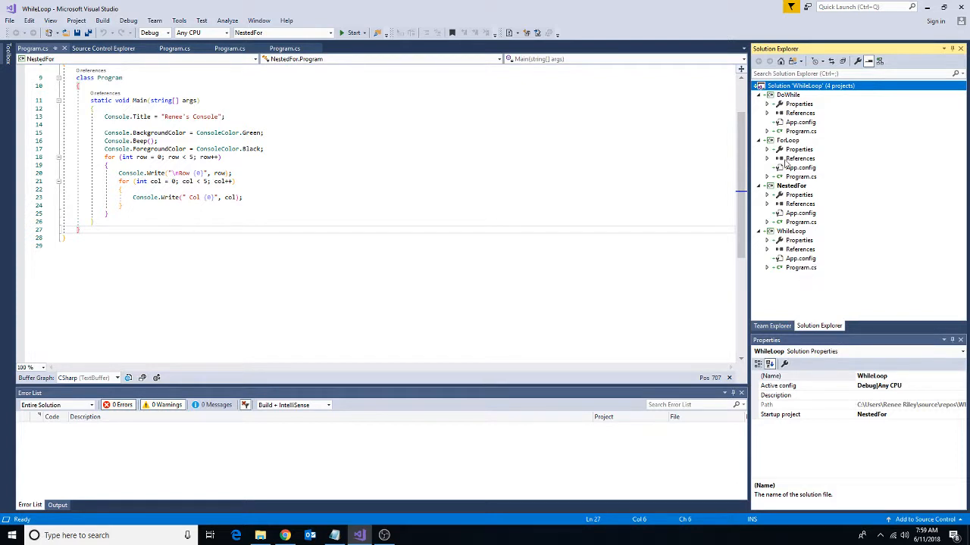
Step: Check in the WhileLoop solution's pending changes with the comment "WhileLoop Initial Checkin", reviewing the included files first
{"action": "right_click", "coordinate": [794, 90]}
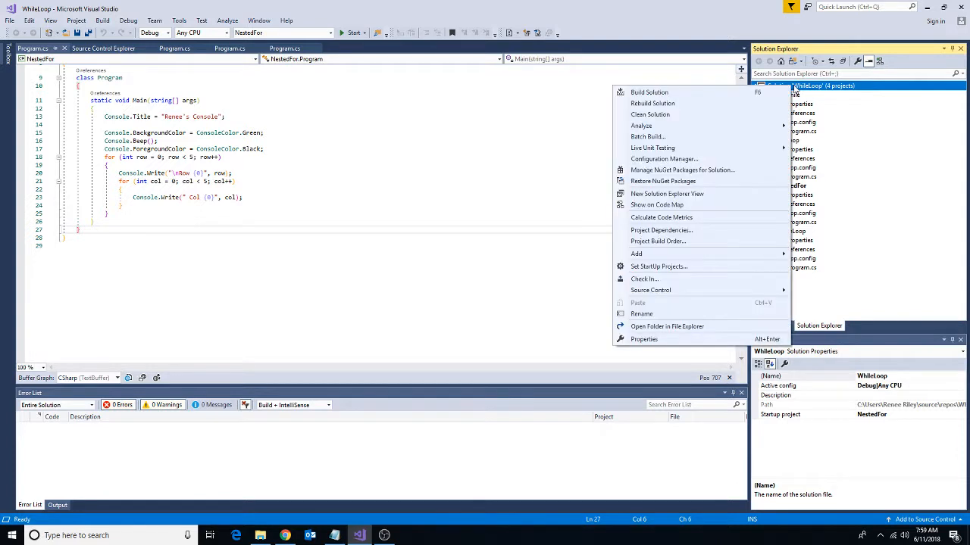
{"action": "left_click", "coordinate": [712, 282]}
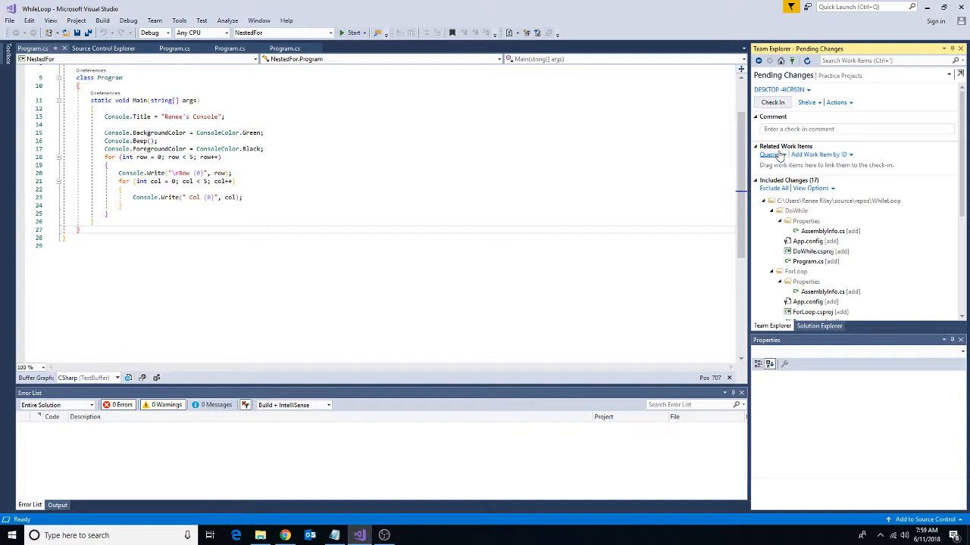
{"action": "type", "text": "WhileLoop Initial Checkin"}
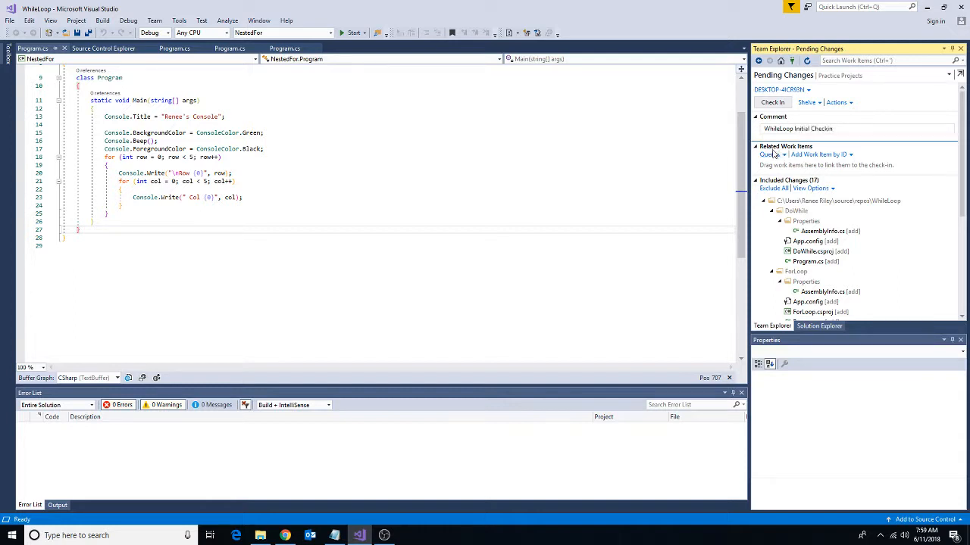
{"action": "scroll", "coordinate": [815, 208], "scroll_direction": "down", "scroll_amount": 6}
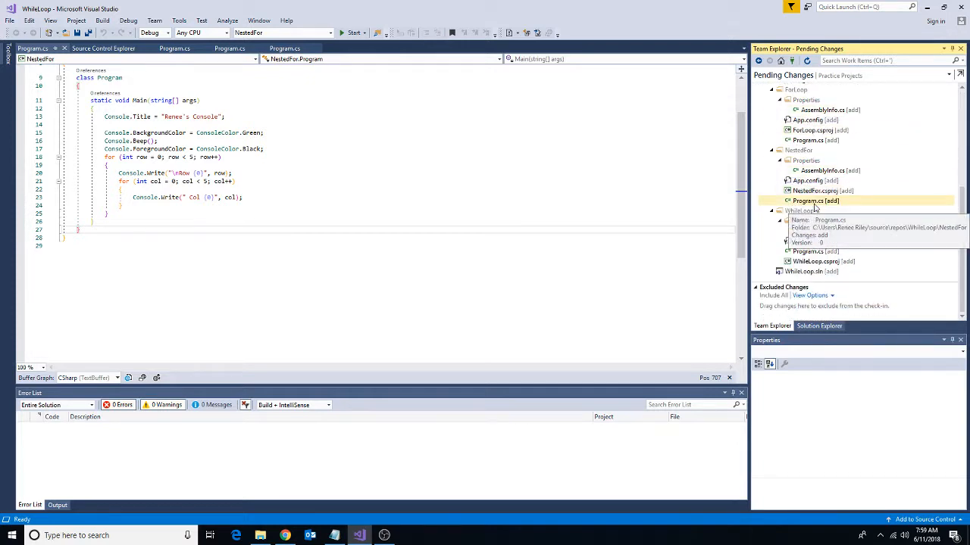
{"action": "scroll", "coordinate": [815, 208], "scroll_direction": "up", "scroll_amount": 3}
{"action": "scroll", "coordinate": [815, 208], "scroll_direction": "up", "scroll_amount": 4}
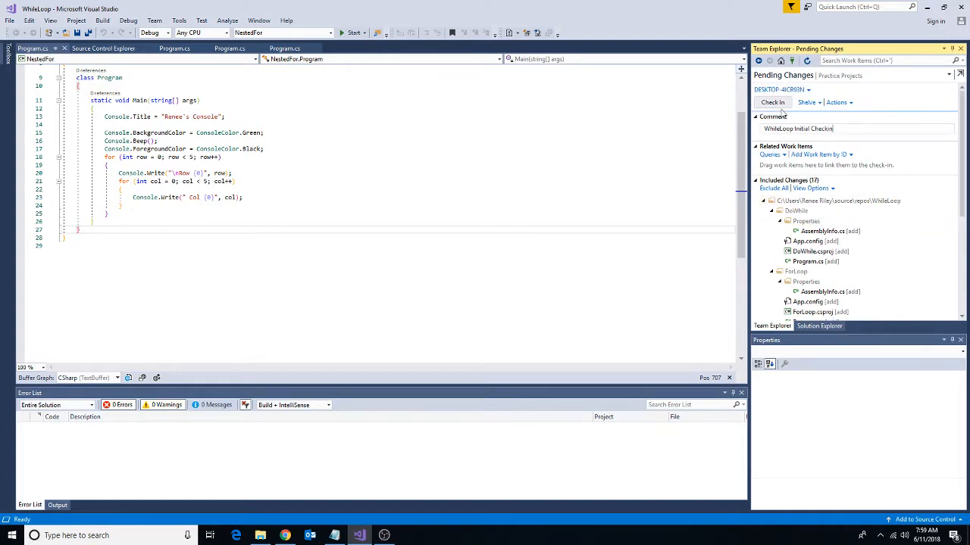
{"action": "left_click", "coordinate": [773, 103]}
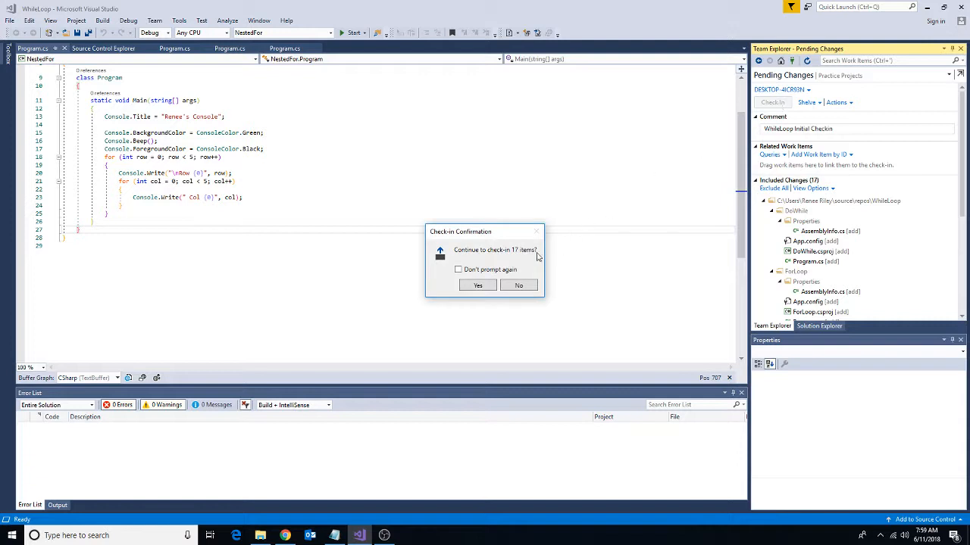
{"action": "left_click", "coordinate": [478, 286]}
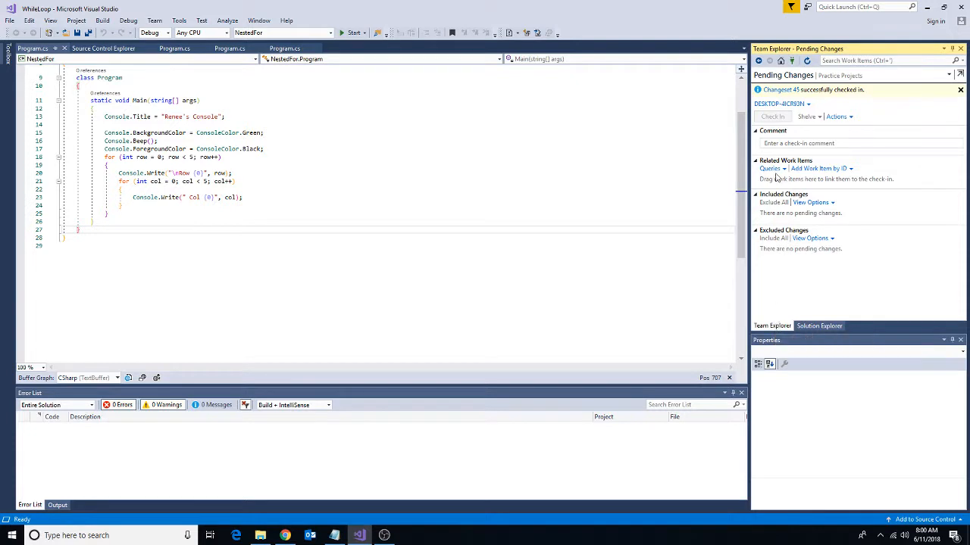
Step: Display the contents of Practice Projects in Source Control Explorer and collapse its folder tree
{"action": "left_click", "coordinate": [781, 62]}
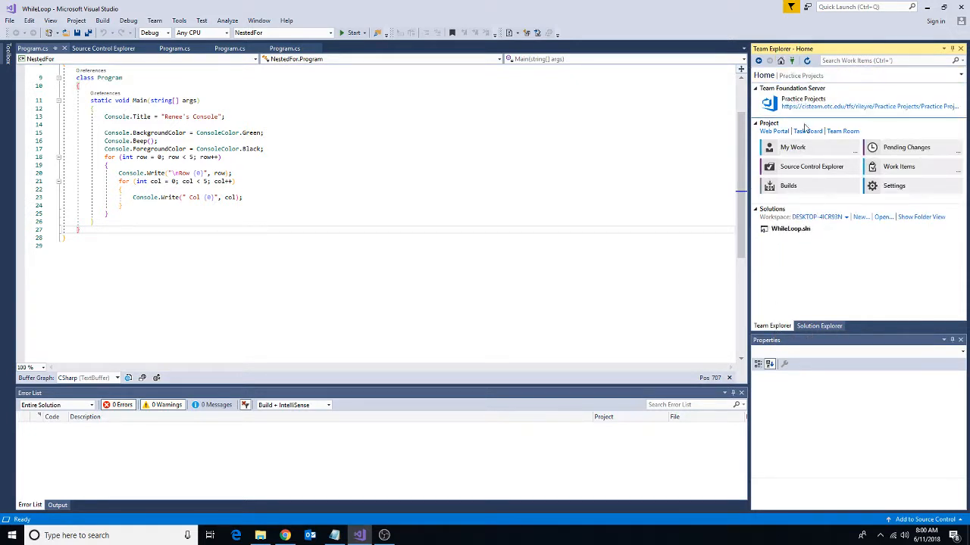
{"action": "left_click", "coordinate": [818, 168]}
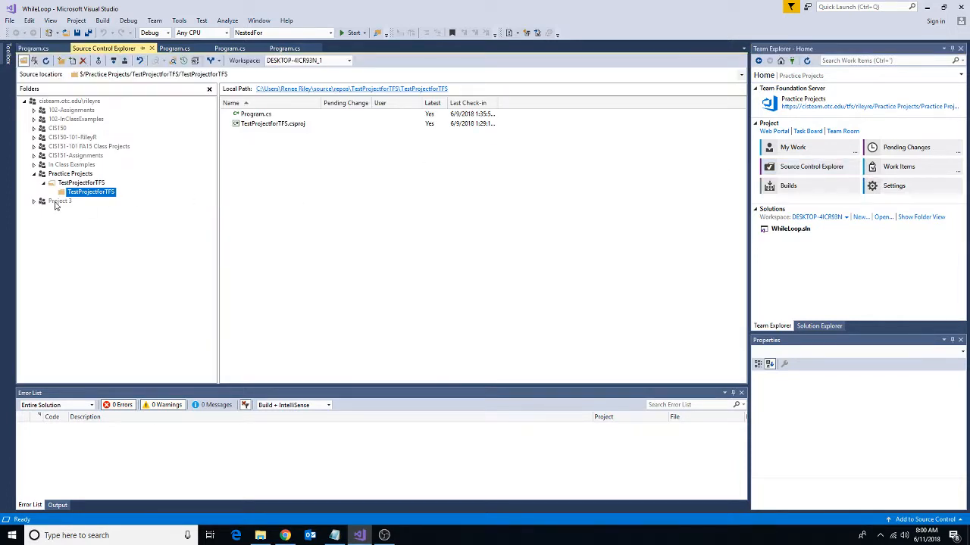
{"action": "left_click", "coordinate": [41, 175]}
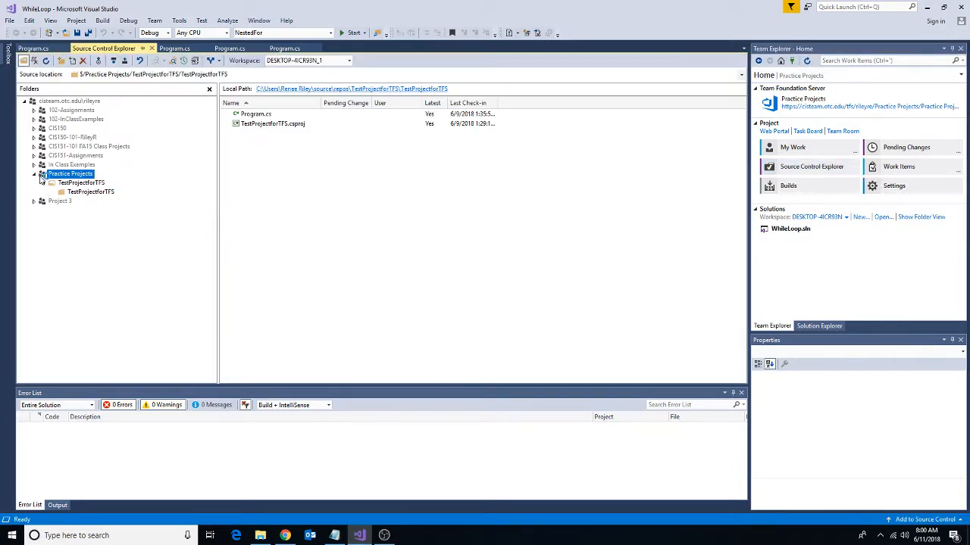
{"action": "left_click", "coordinate": [34, 174]}
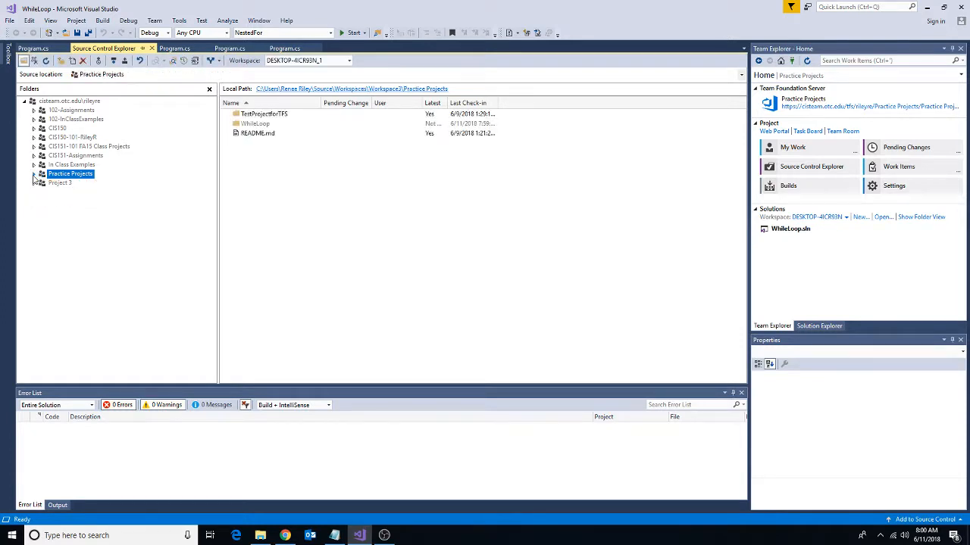
{"action": "left_click", "coordinate": [34, 174]}
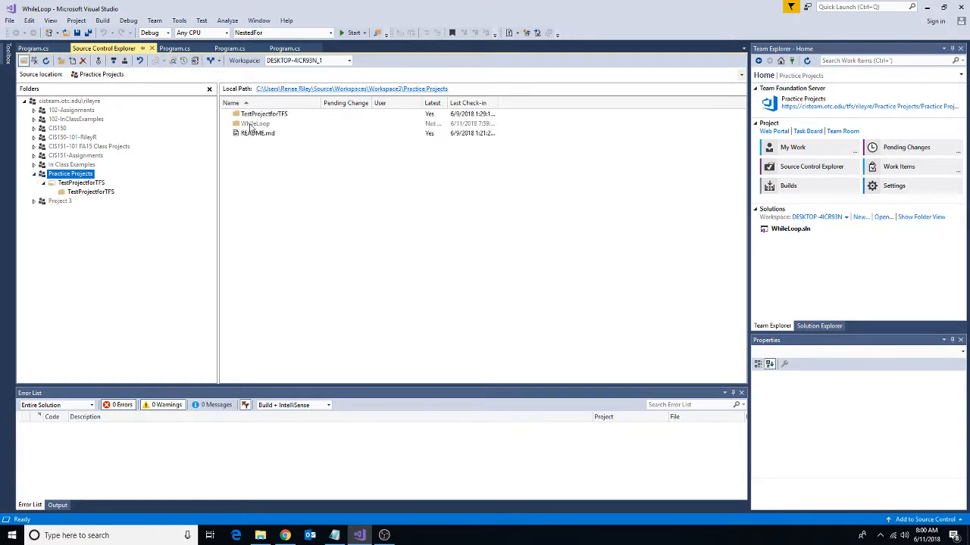
{"action": "left_click", "coordinate": [37, 175]}
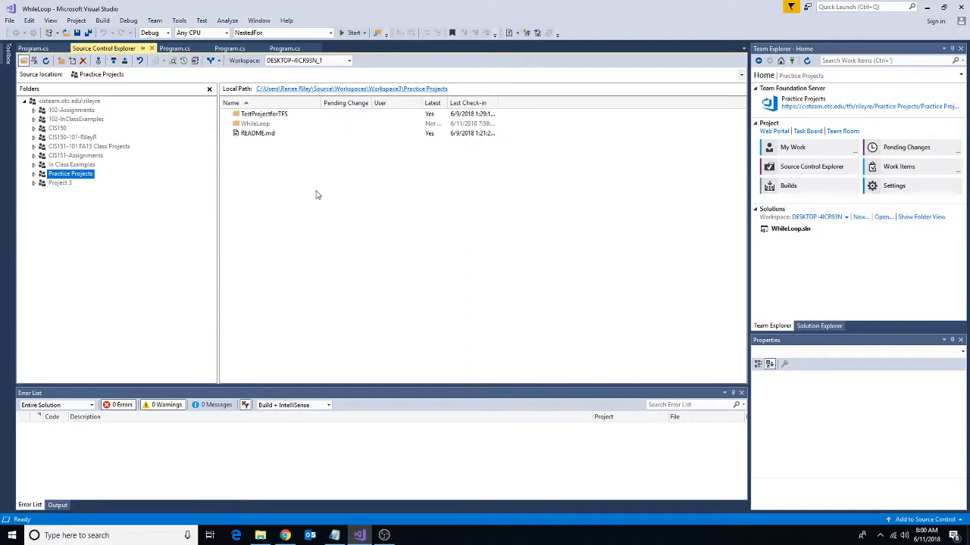
Step: Open the WhileLoop folder in Practice Projects and widen the Latest and Last Check-in columns
{"action": "double_click", "coordinate": [263, 125]}
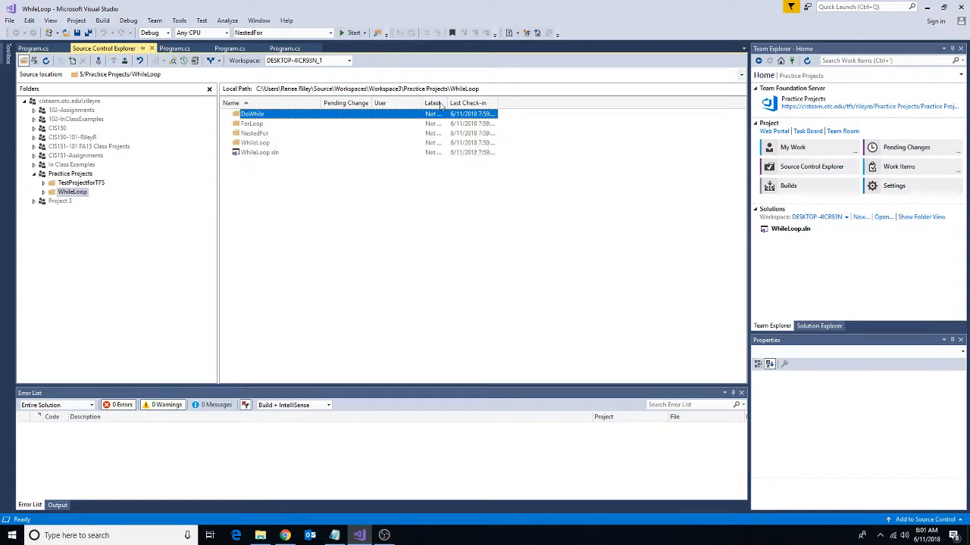
{"action": "left_click_drag", "start_coordinate": [447, 103], "coordinate": [505, 103]}
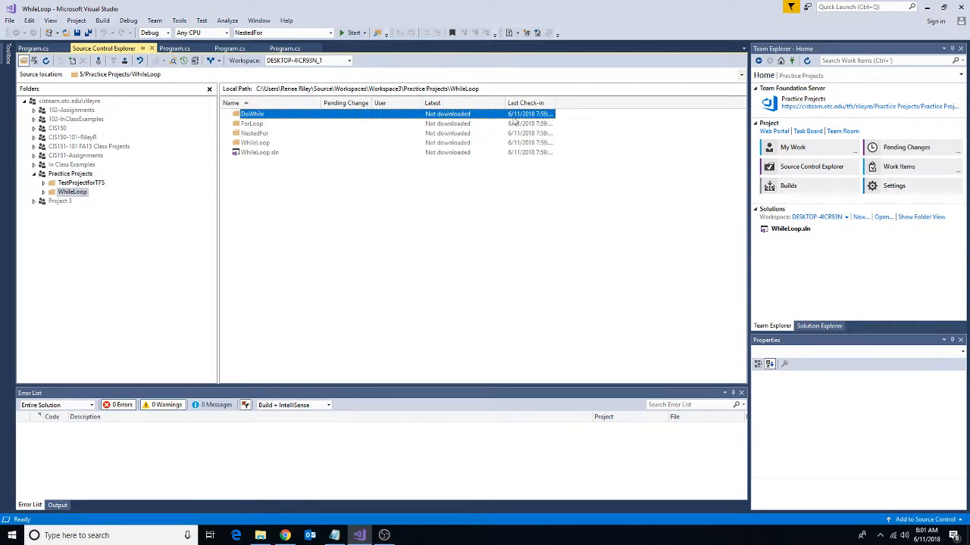
{"action": "left_click_drag", "start_coordinate": [556, 104], "coordinate": [604, 100]}
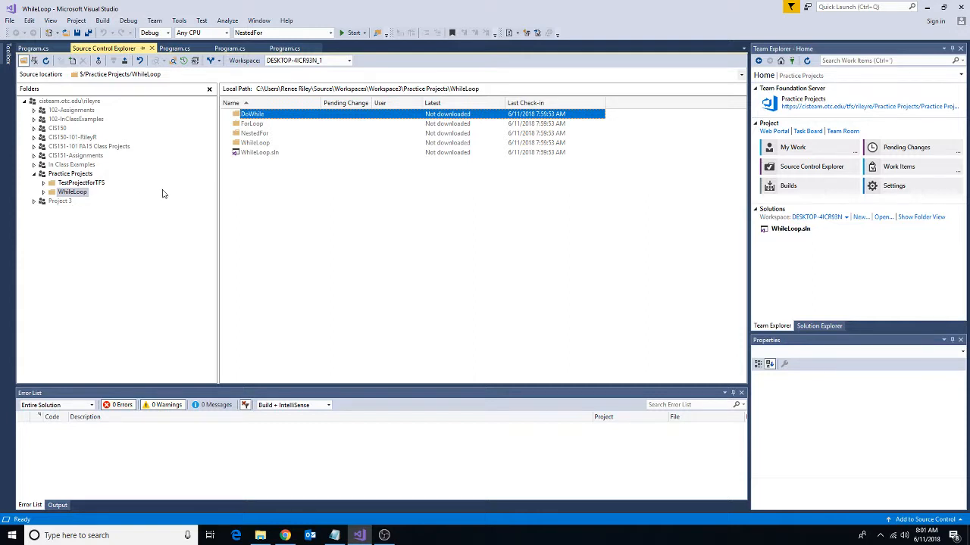
Step: Get the latest version of the WhileLoop folder from source control and open its WhileLoop.sln solution
{"action": "left_click", "coordinate": [80, 192]}
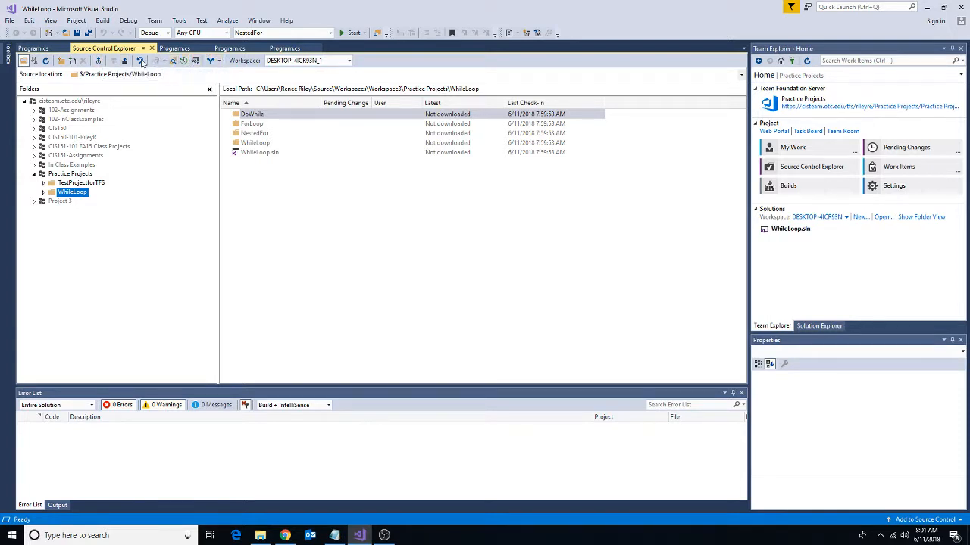
{"action": "left_click", "coordinate": [99, 61]}
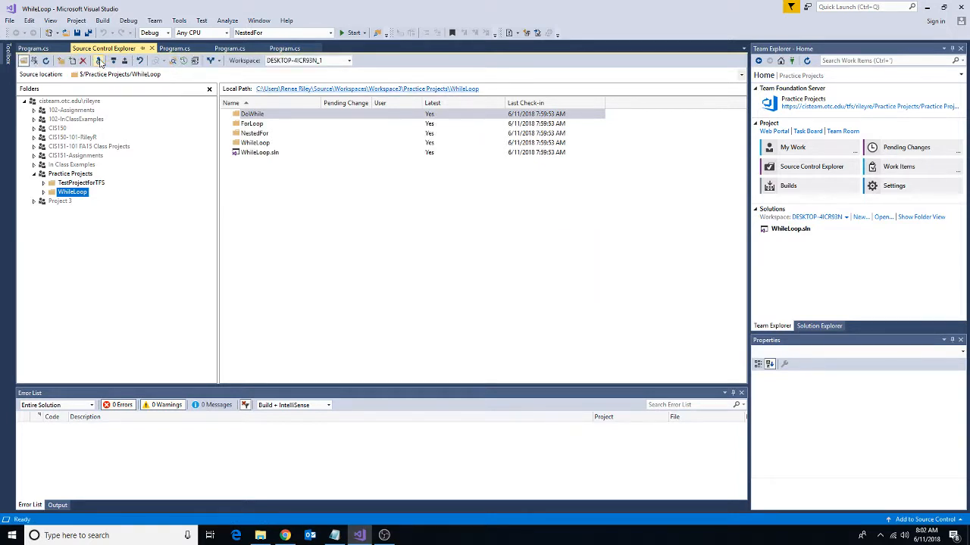
{"action": "left_click", "coordinate": [258, 152]}
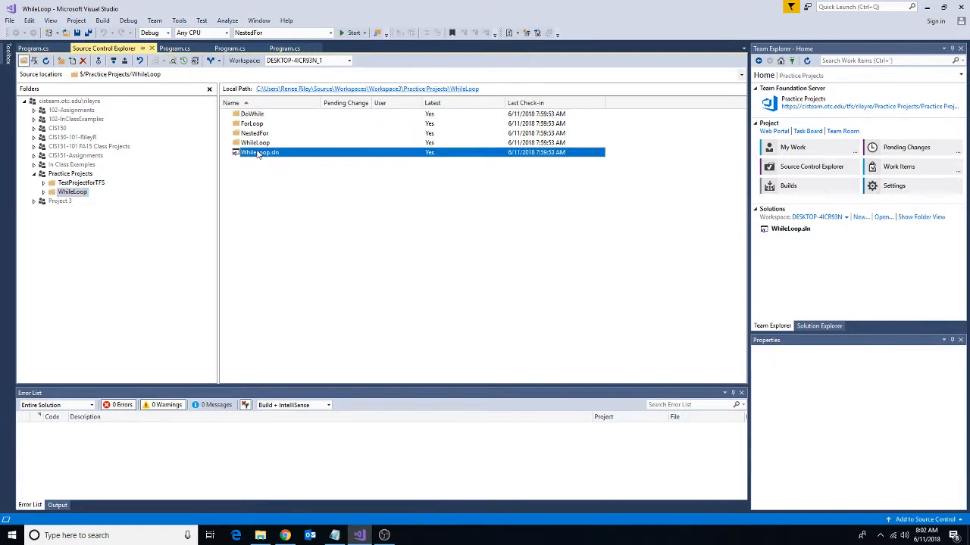
{"action": "double_click", "coordinate": [258, 154]}
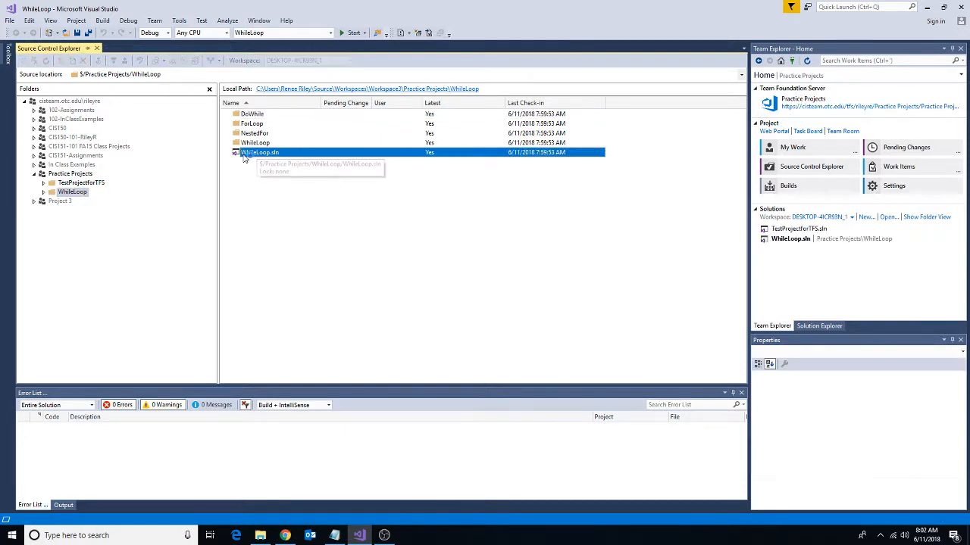
Step: Check out all files of the WhileLoop solution for editing, reviewing the file list and keeping the lock type unchanged
{"action": "left_click", "coordinate": [838, 327]}
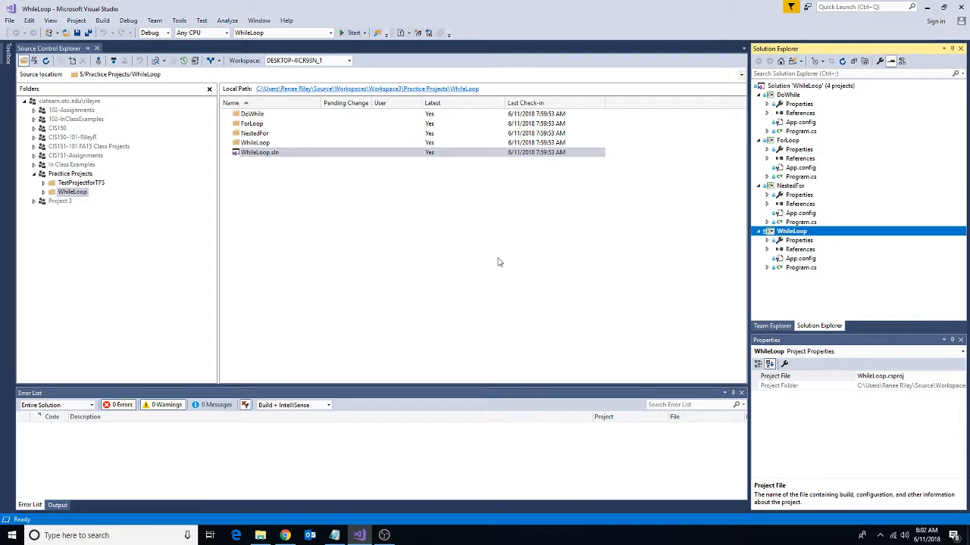
{"action": "right_click", "coordinate": [70, 195]}
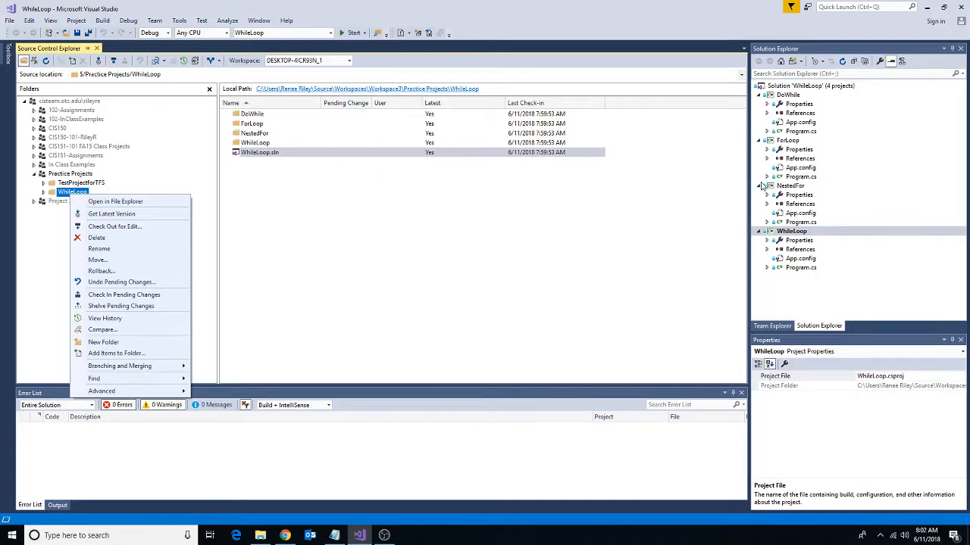
{"action": "left_click", "coordinate": [791, 86]}
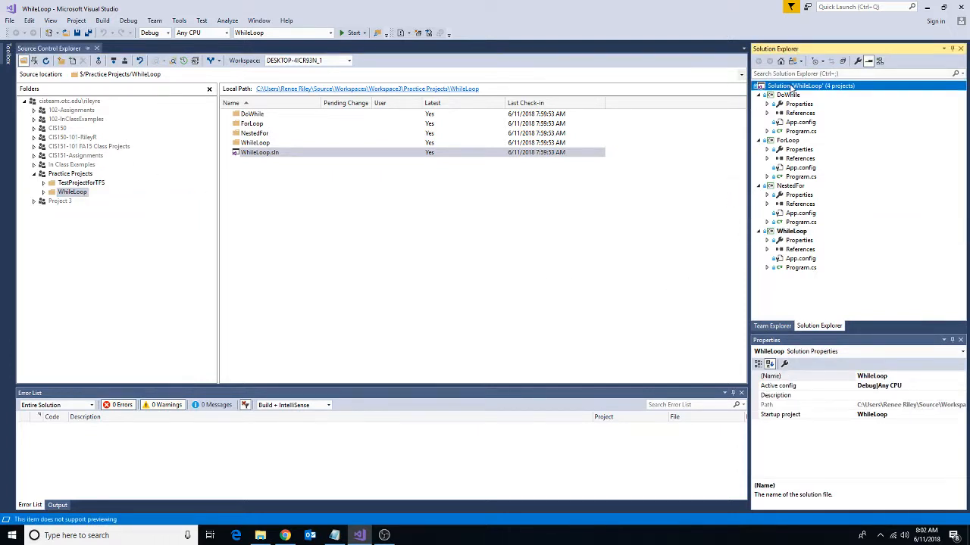
{"action": "right_click", "coordinate": [791, 88]}
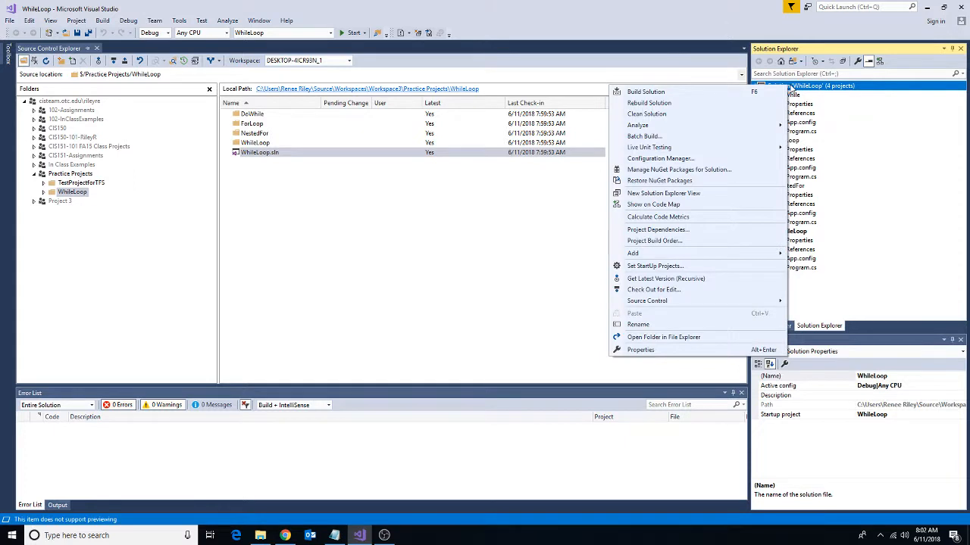
{"action": "left_click", "coordinate": [698, 292]}
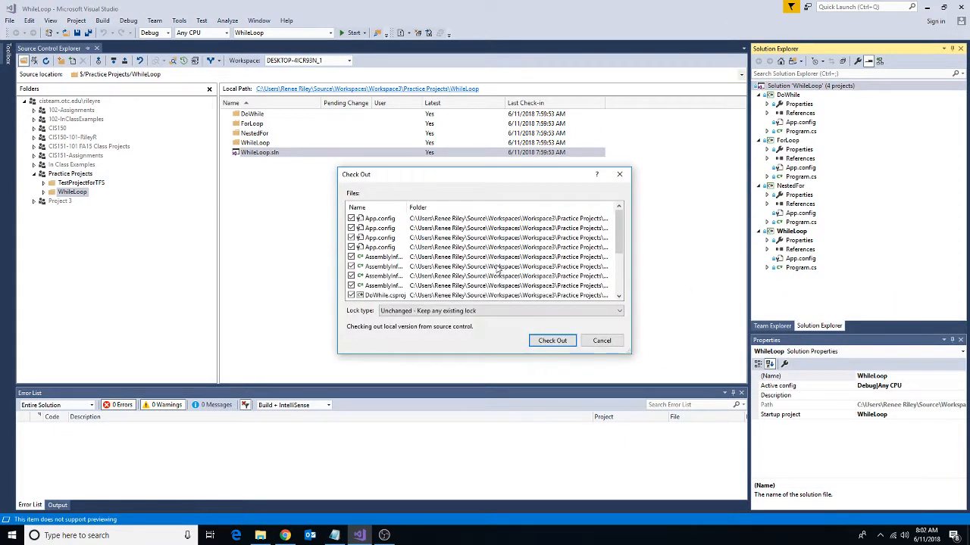
{"action": "left_click", "coordinate": [619, 299]}
{"action": "left_click", "coordinate": [619, 299]}
{"action": "left_click", "coordinate": [618, 299]}
{"action": "left_click", "coordinate": [619, 298]}
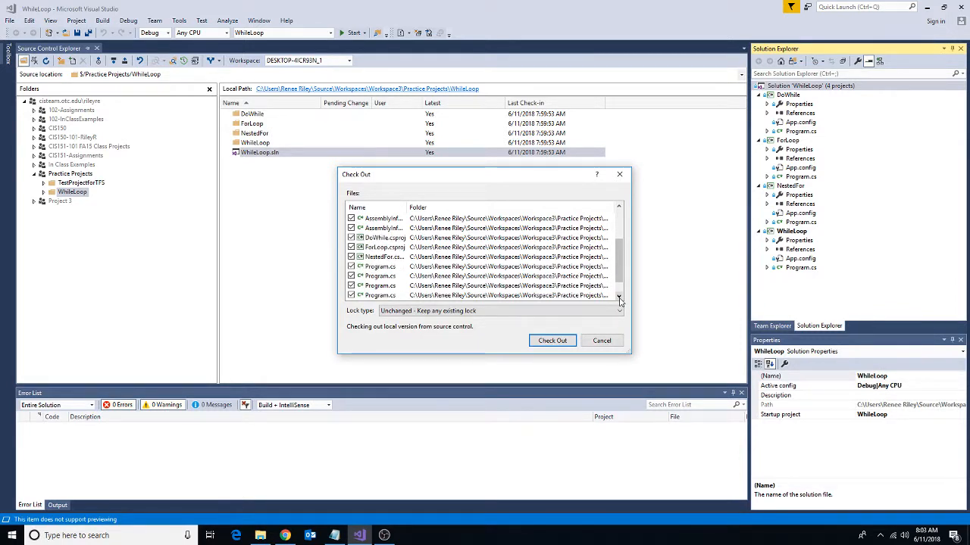
{"action": "left_click", "coordinate": [619, 298]}
{"action": "left_click", "coordinate": [619, 298]}
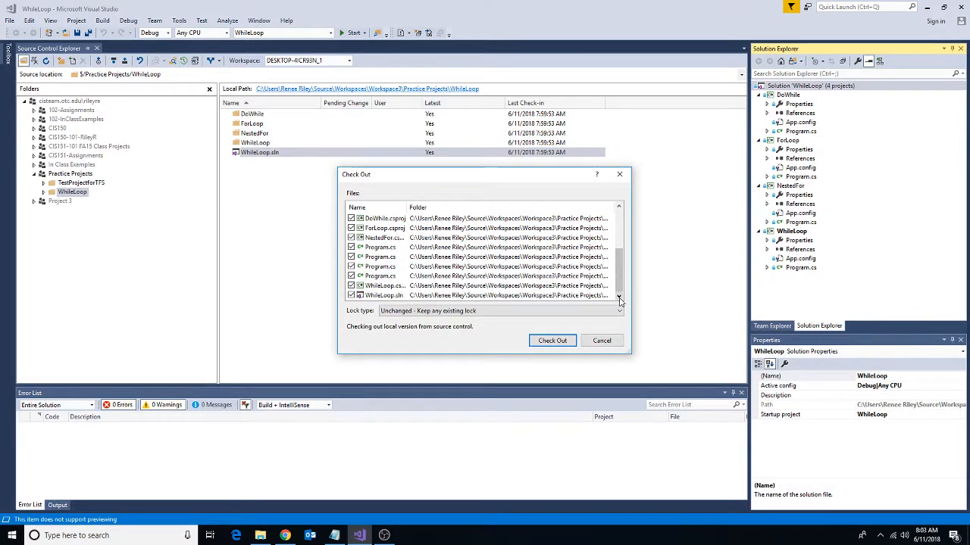
{"action": "left_click", "coordinate": [554, 341]}
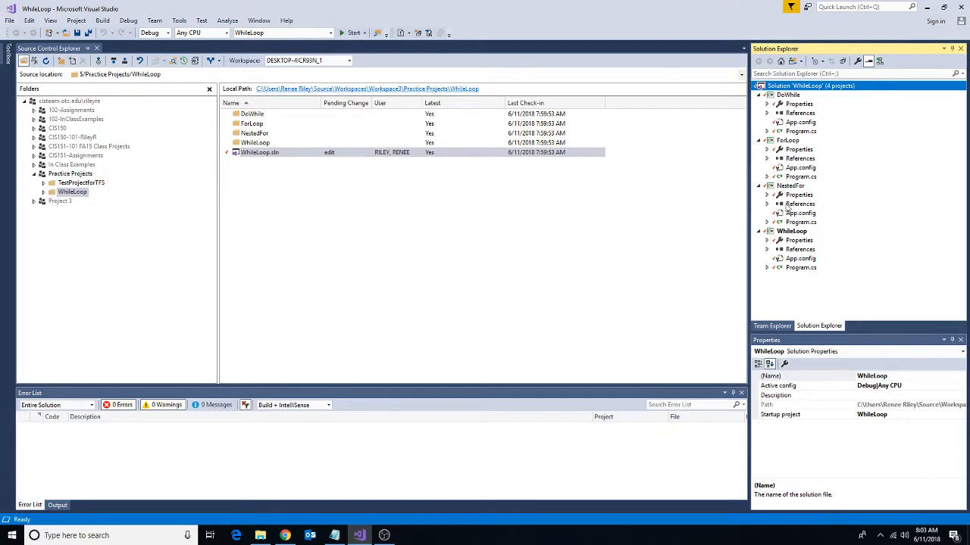
Step: Add the line "// here is a comment" above the first while loop in the WhileLoop project's Program.cs and save all files
{"action": "double_click", "coordinate": [797, 269]}
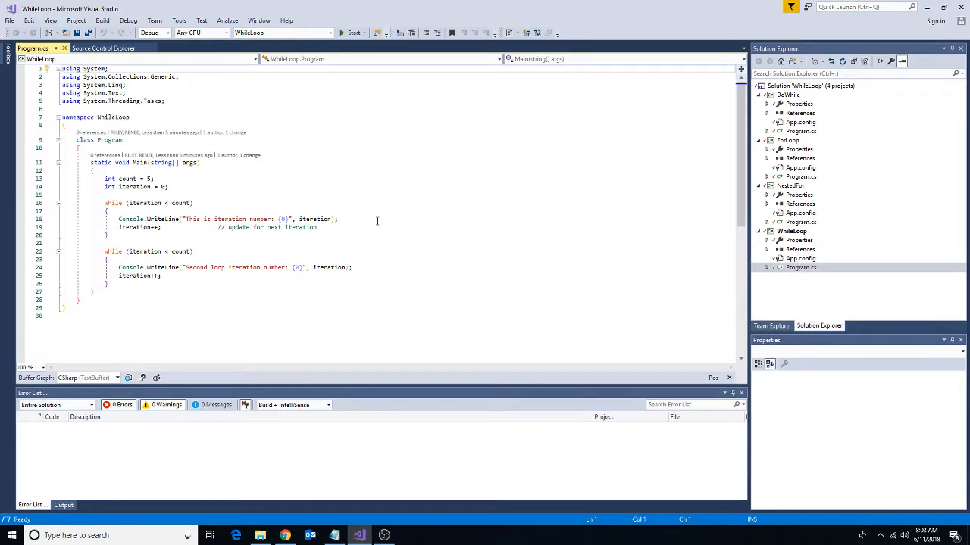
{"action": "left_click", "coordinate": [135, 194]}
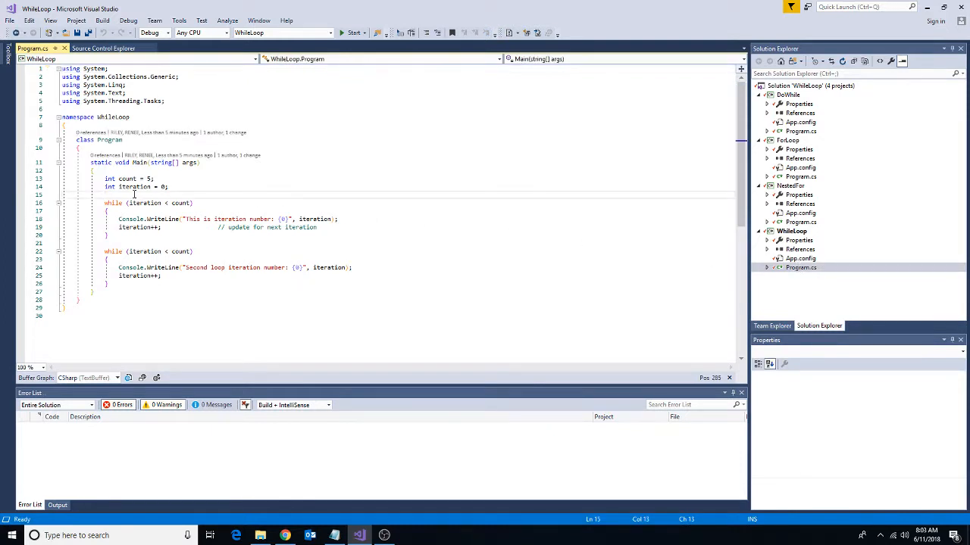
{"action": "key", "text": "Return"}
{"action": "type", "text": "// here is"}
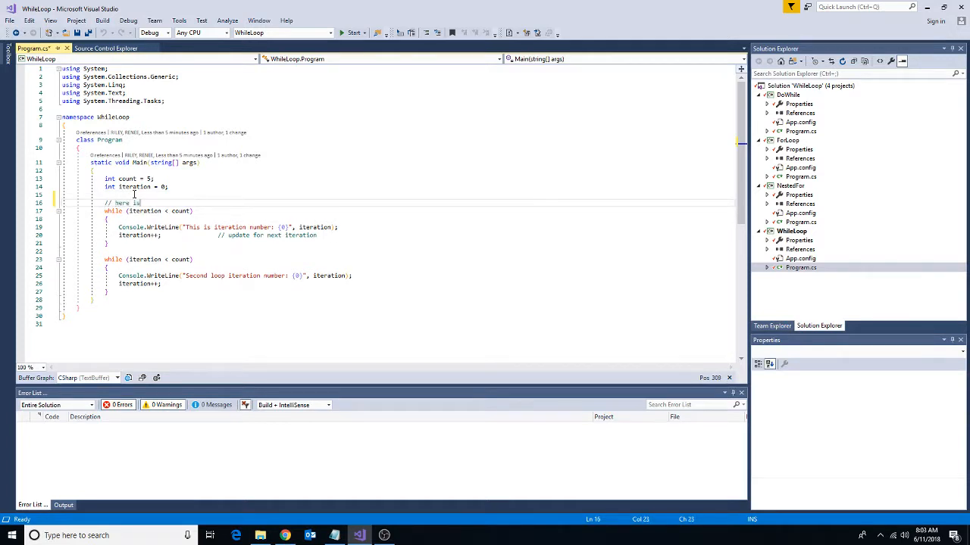
{"action": "type", "text": " a comment"}
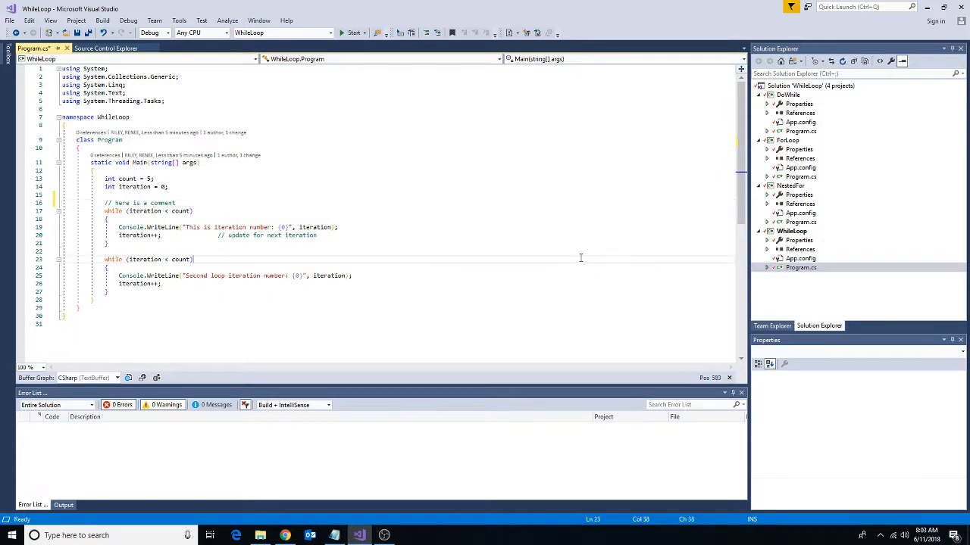
{"action": "left_click", "coordinate": [580, 258]}
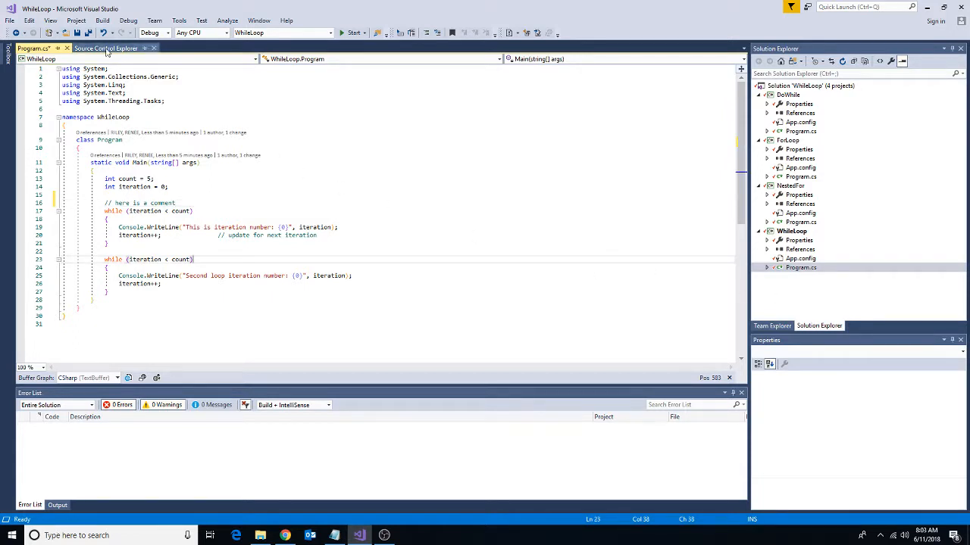
{"action": "left_click", "coordinate": [89, 33]}
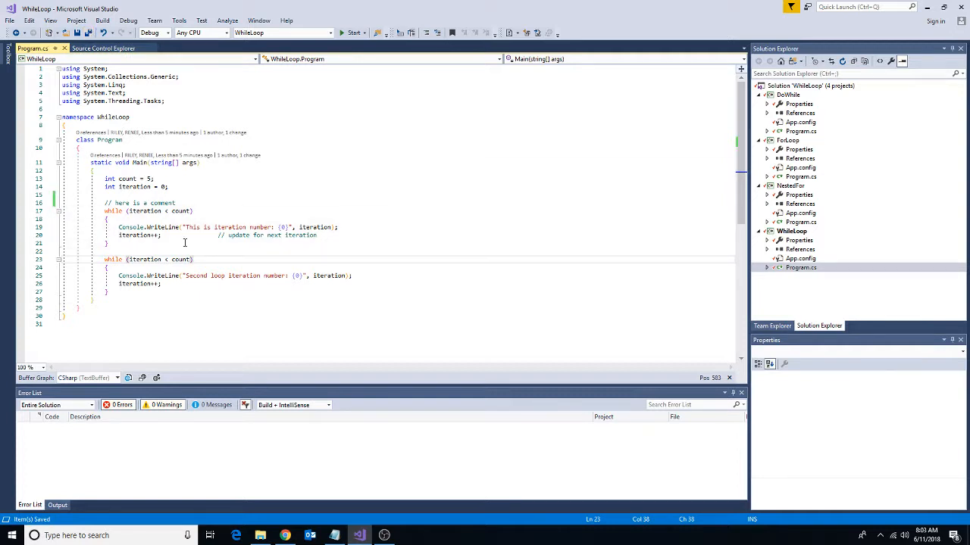
Step: Check in the WhileLoop solution's pending changes with the comment "WhileLoop Update Doc", reviewing the included files first
{"action": "right_click", "coordinate": [788, 88]}
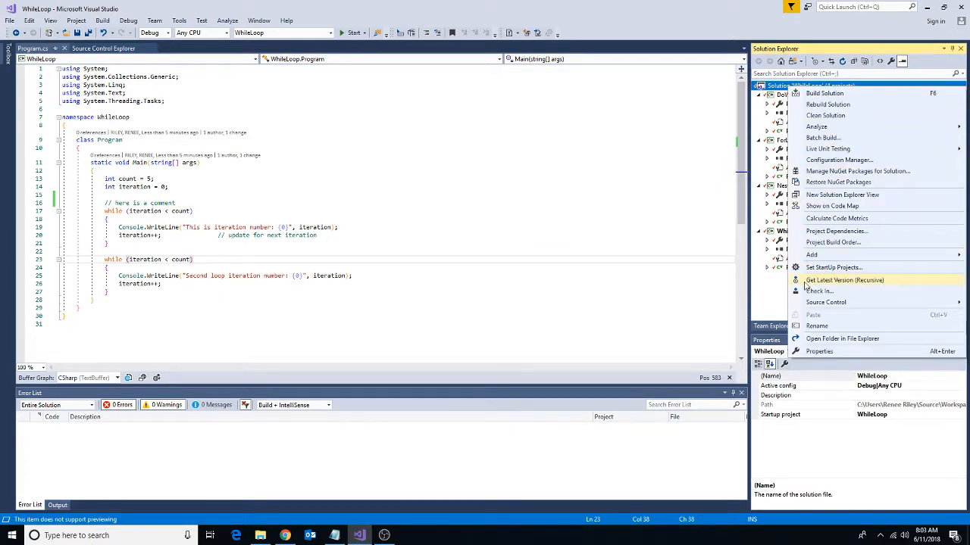
{"action": "left_click", "coordinate": [809, 292]}
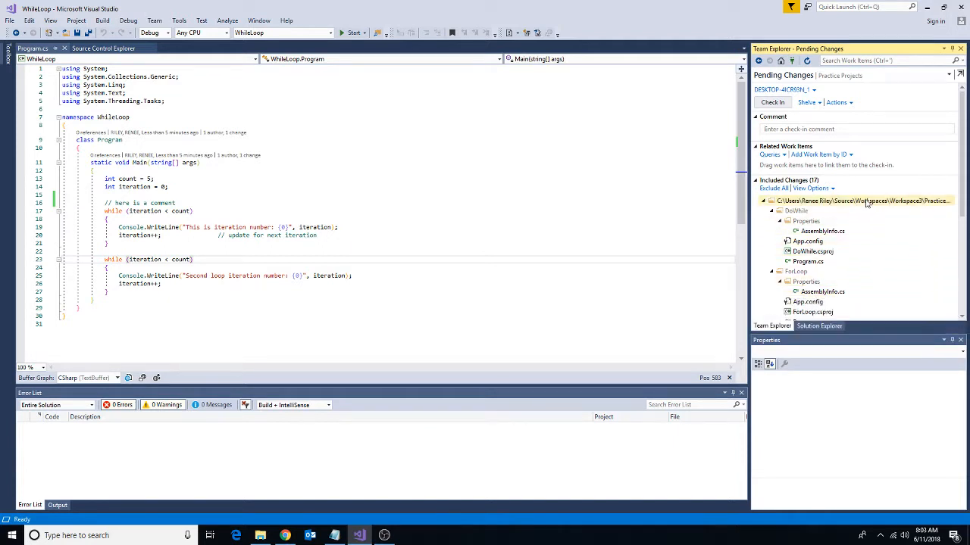
{"action": "scroll", "coordinate": [867, 231], "scroll_direction": "down", "scroll_amount": 6}
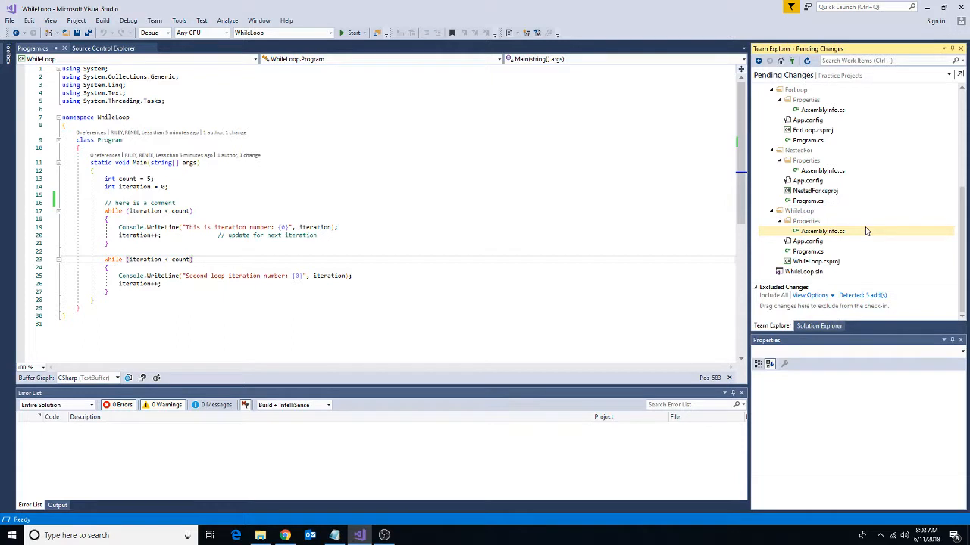
{"action": "scroll", "coordinate": [868, 232], "scroll_direction": "up", "scroll_amount": 8}
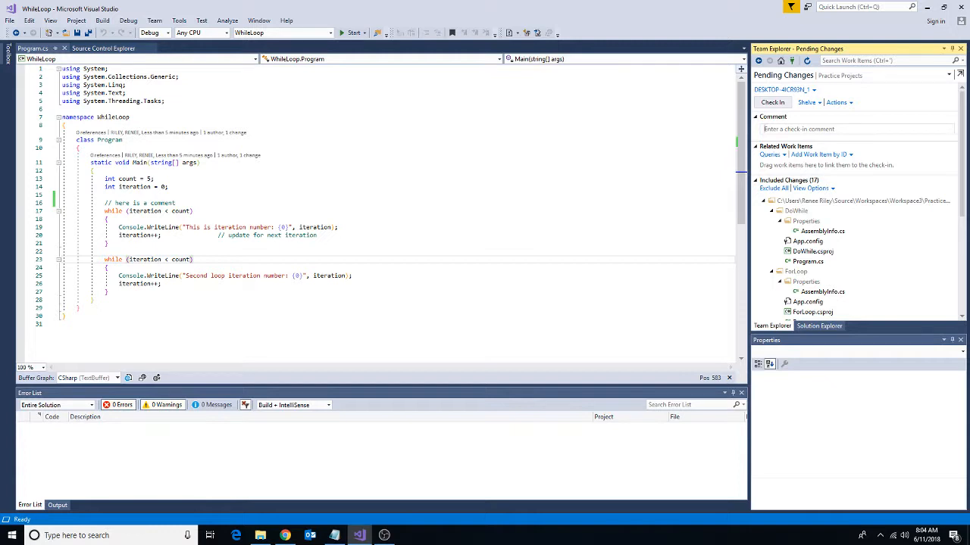
{"action": "type", "text": "WhileLoop Update Docu"}
{"action": "left_click", "coordinate": [769, 104]}
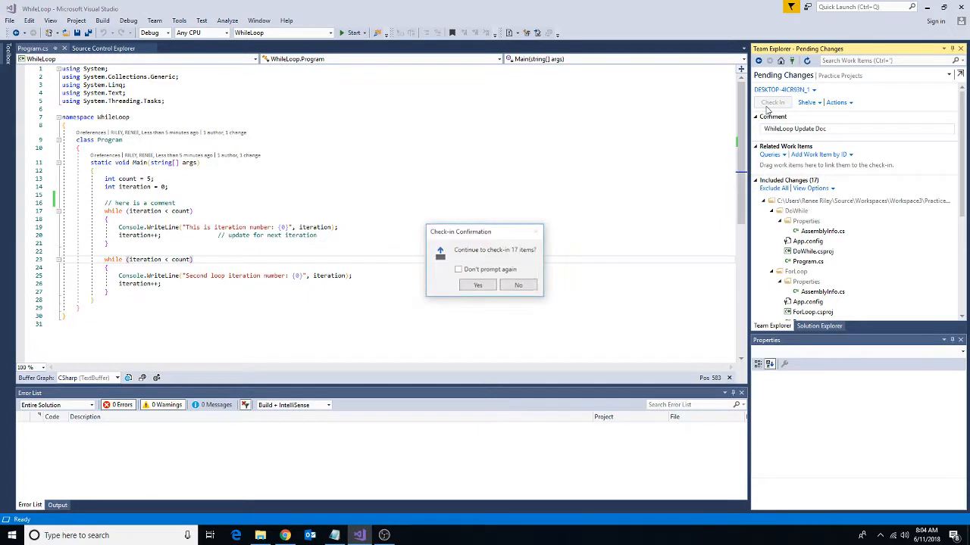
{"action": "left_click", "coordinate": [476, 284]}
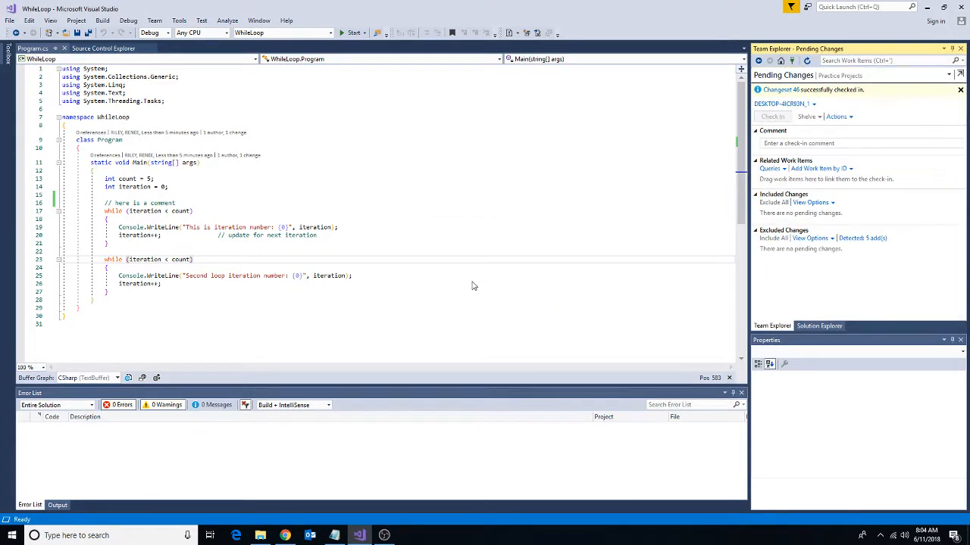